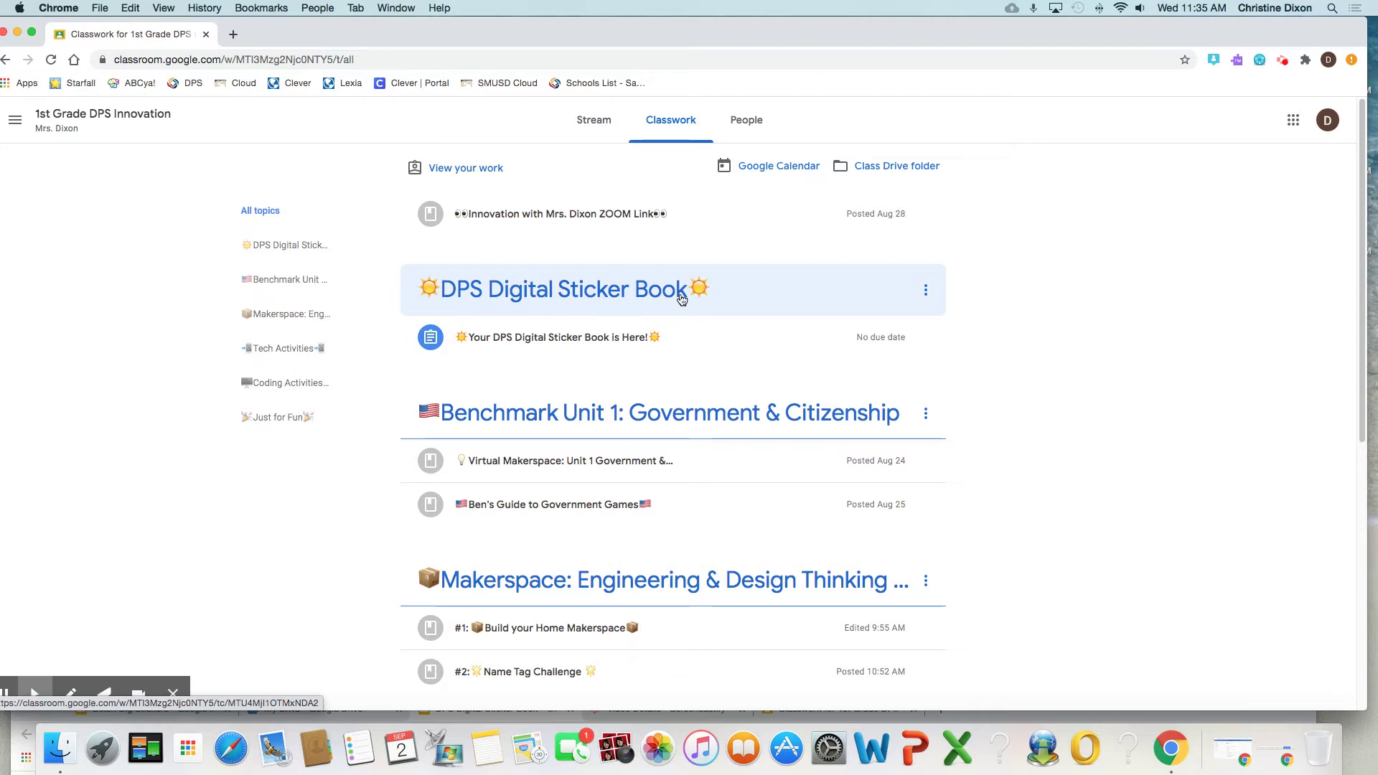
# Step: Expand the 'Your DPS Digital Sticker Book is Here!' assignment on the Classwork page
pyautogui.click(492, 347)
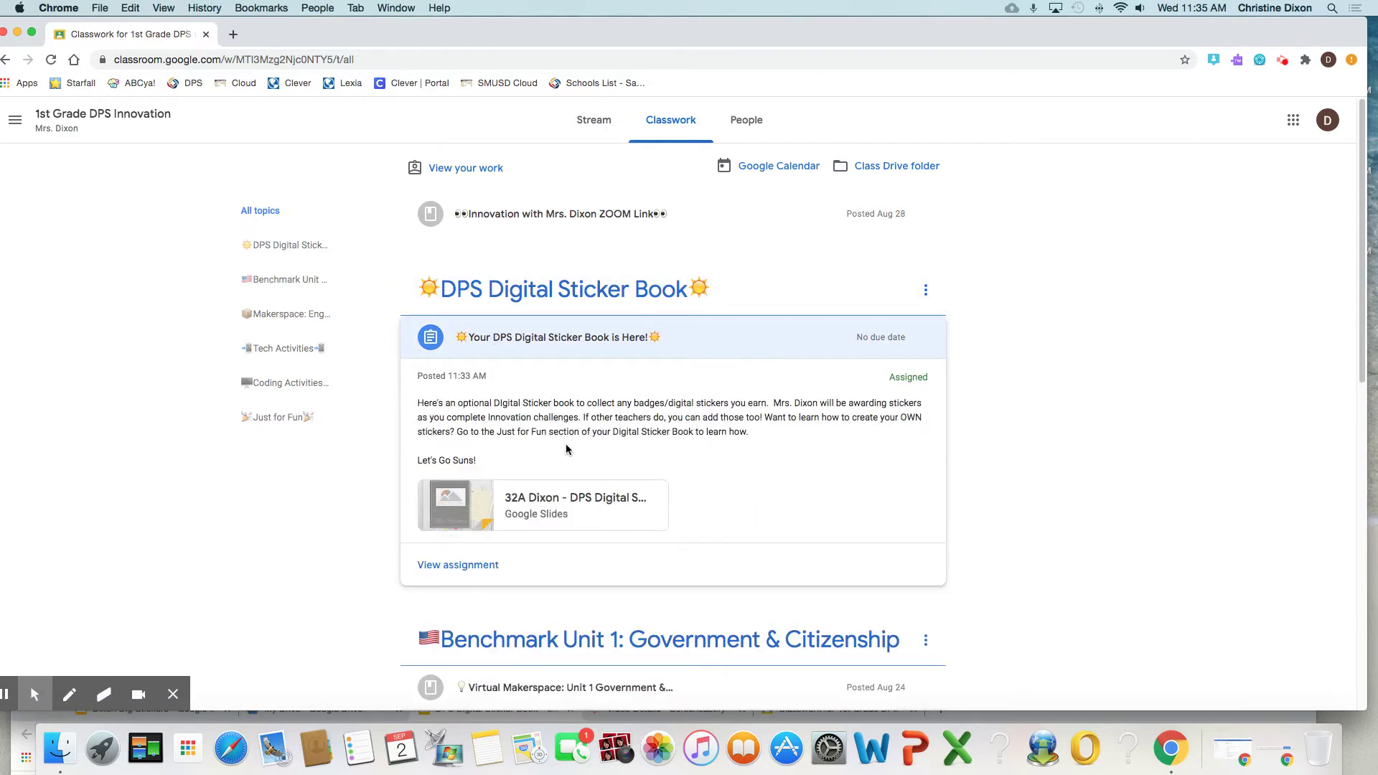
# Step: Scroll to the Slides attachment and open the DPS Digital Sticker Book deck
pyautogui.scroll(-1, 591, 397)
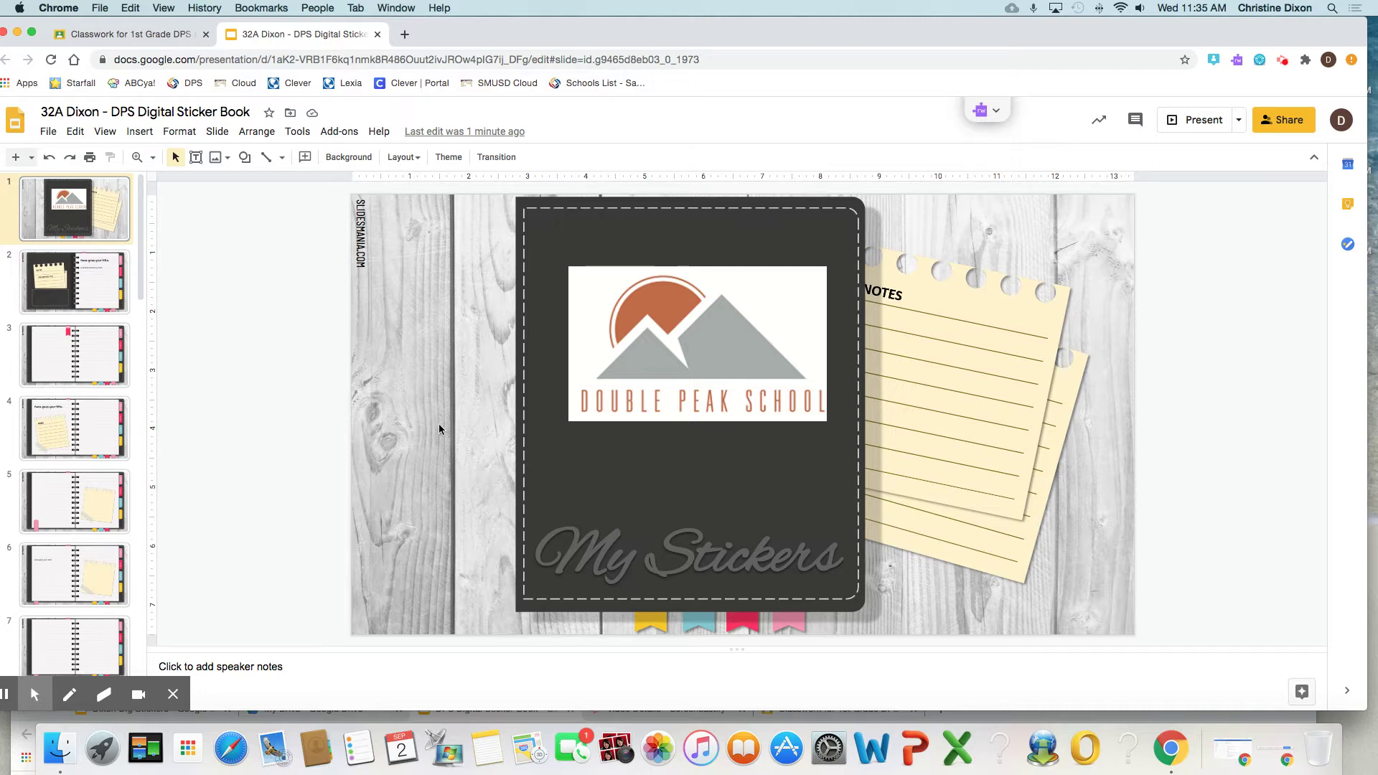
# Step: Browse slides 3 and 4, then settle on slide 2 with the Remember to! pocket
pyautogui.click(90, 377)
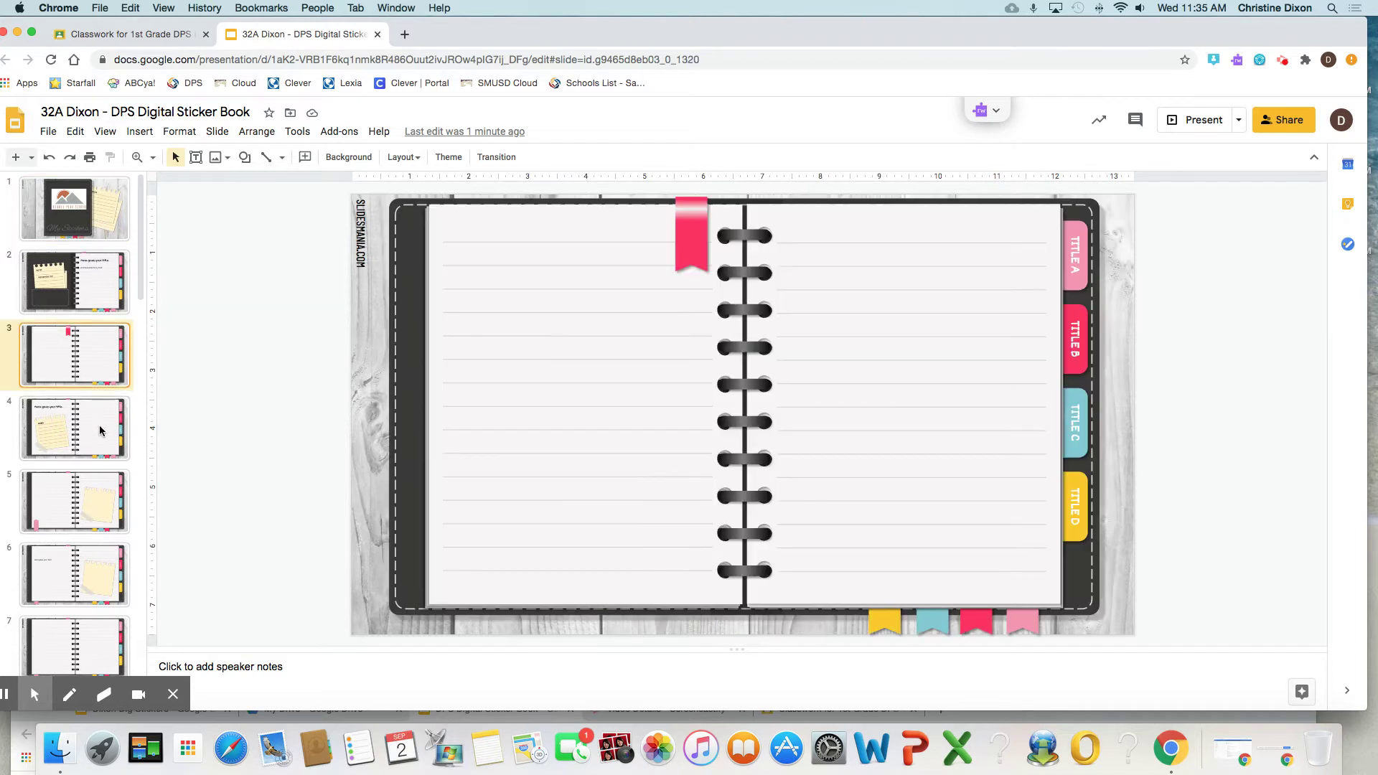
pyautogui.click(100, 431)
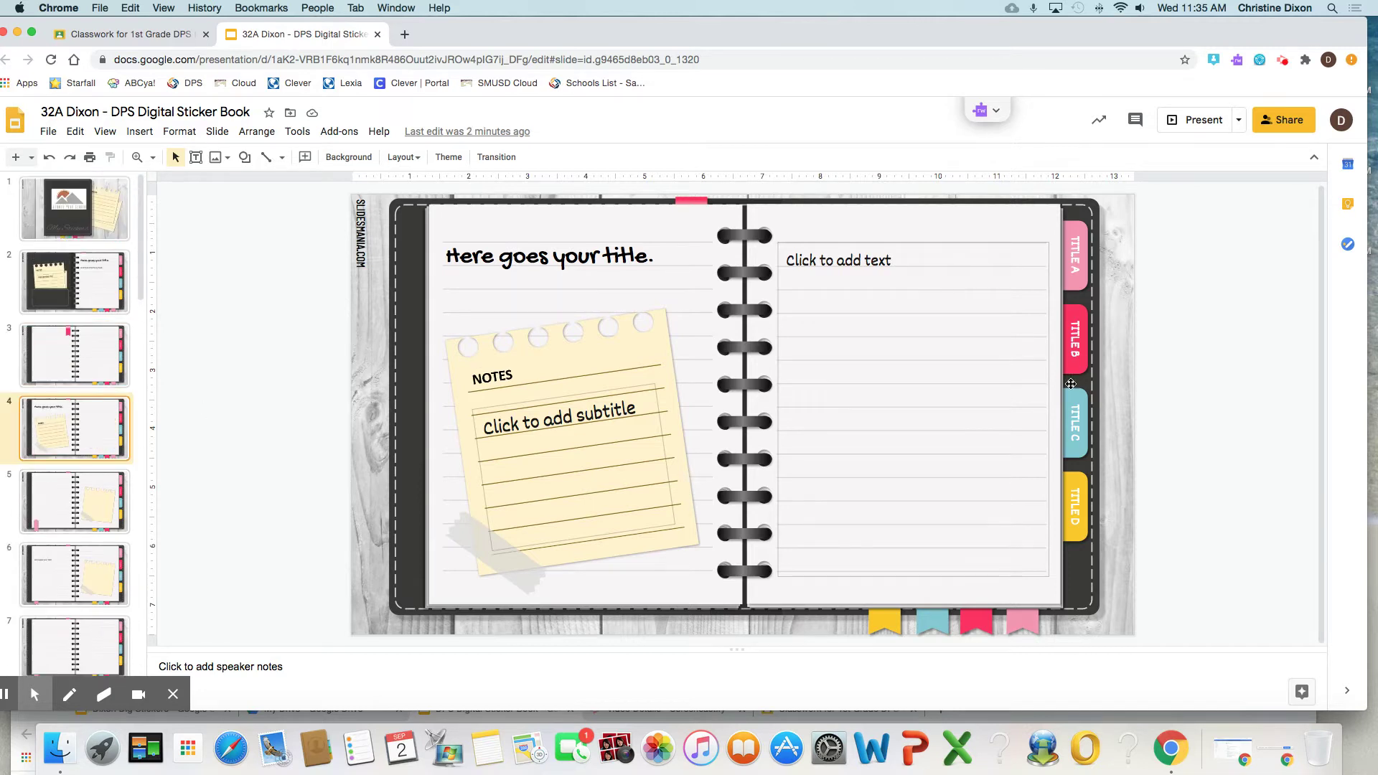
pyautogui.click(85, 280)
pyautogui.click(116, 371)
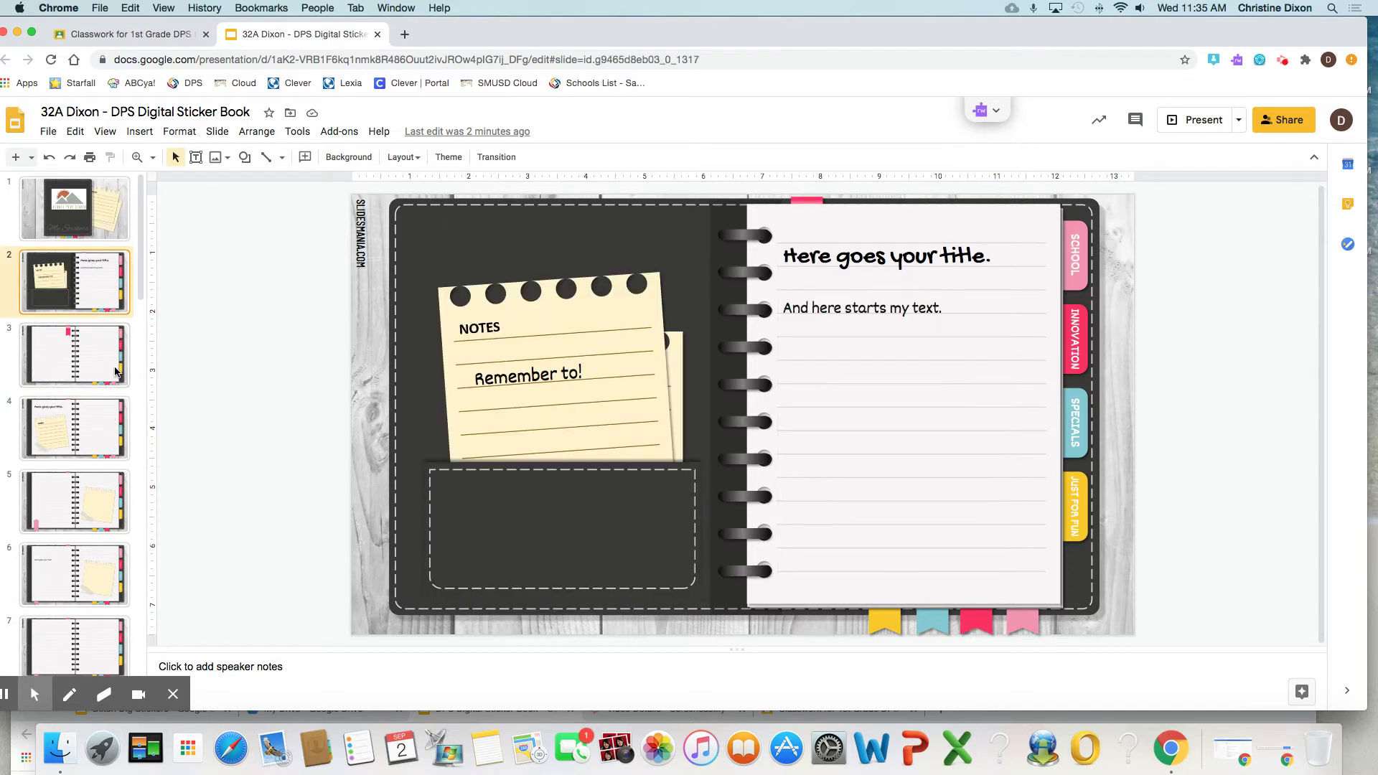
pyautogui.click(112, 294)
# Step: Back in Classroom, collapse the sticker book post and expand '#2: Name Tag Challenge'
pyautogui.click(133, 36)
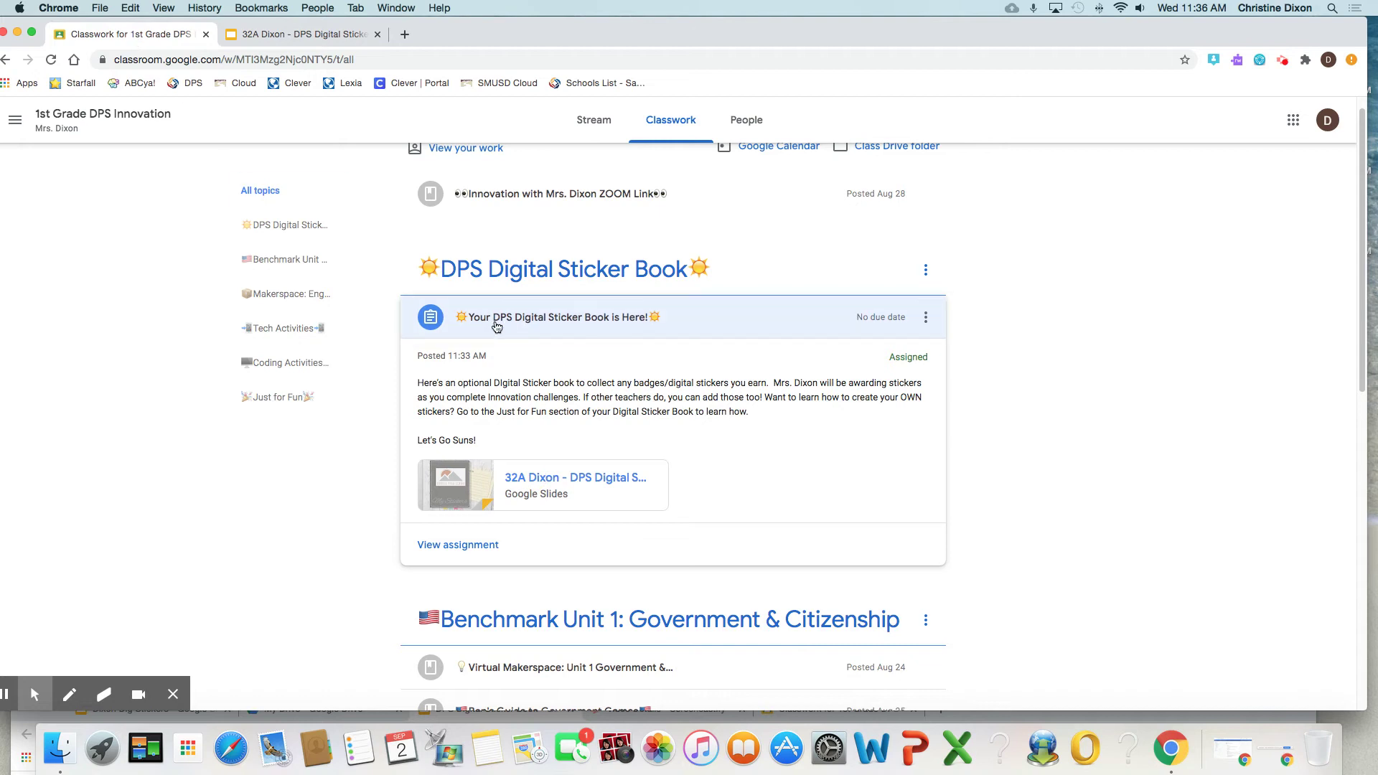
pyautogui.click(322, 39)
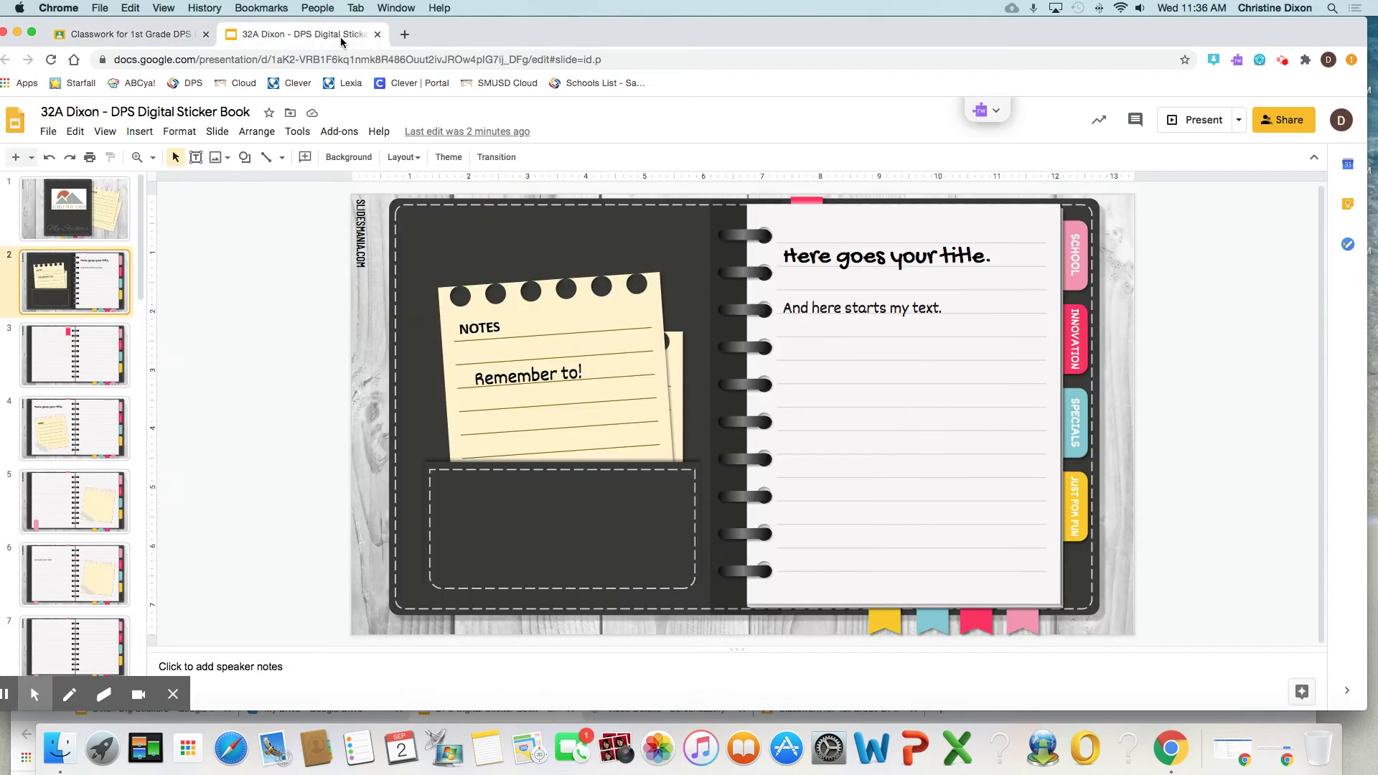
pyautogui.click(170, 35)
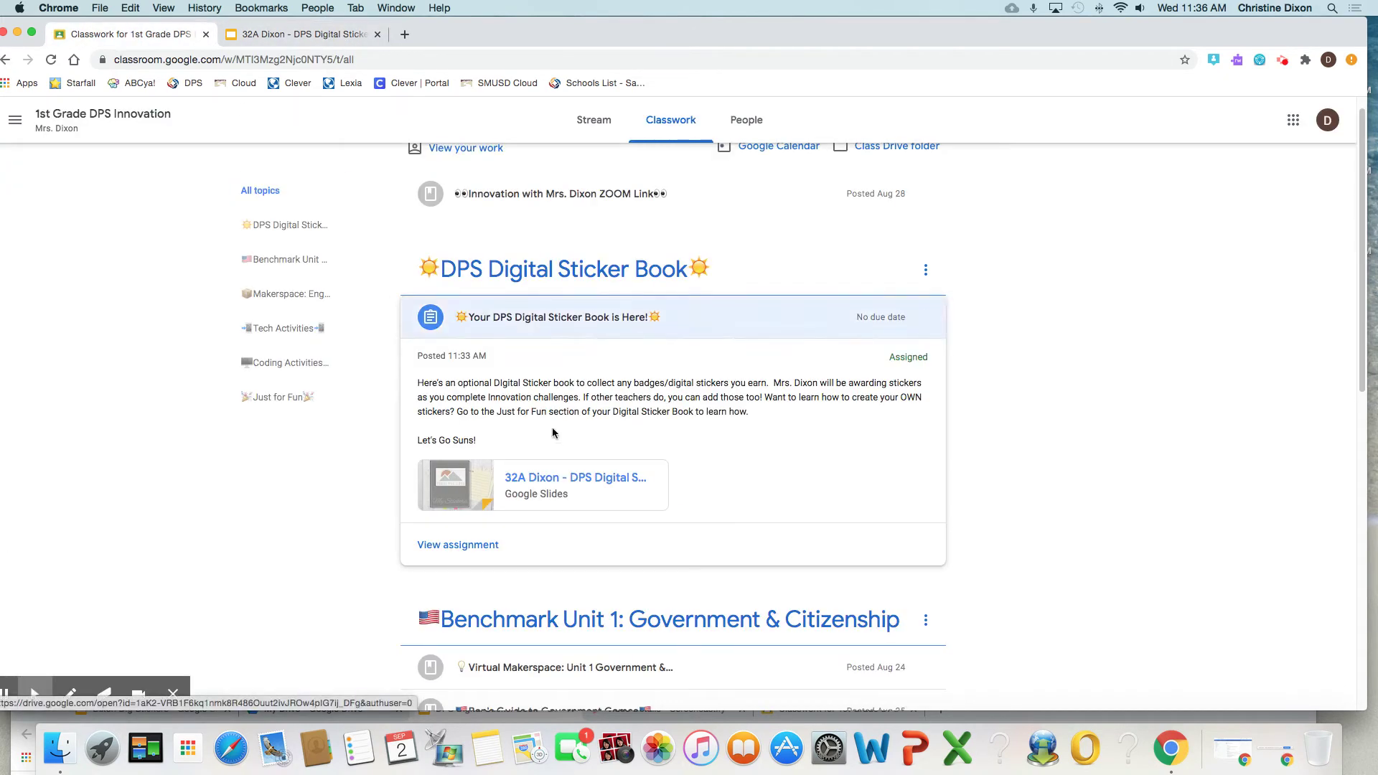
pyautogui.click(525, 321)
pyautogui.scroll(-3, 671, 513)
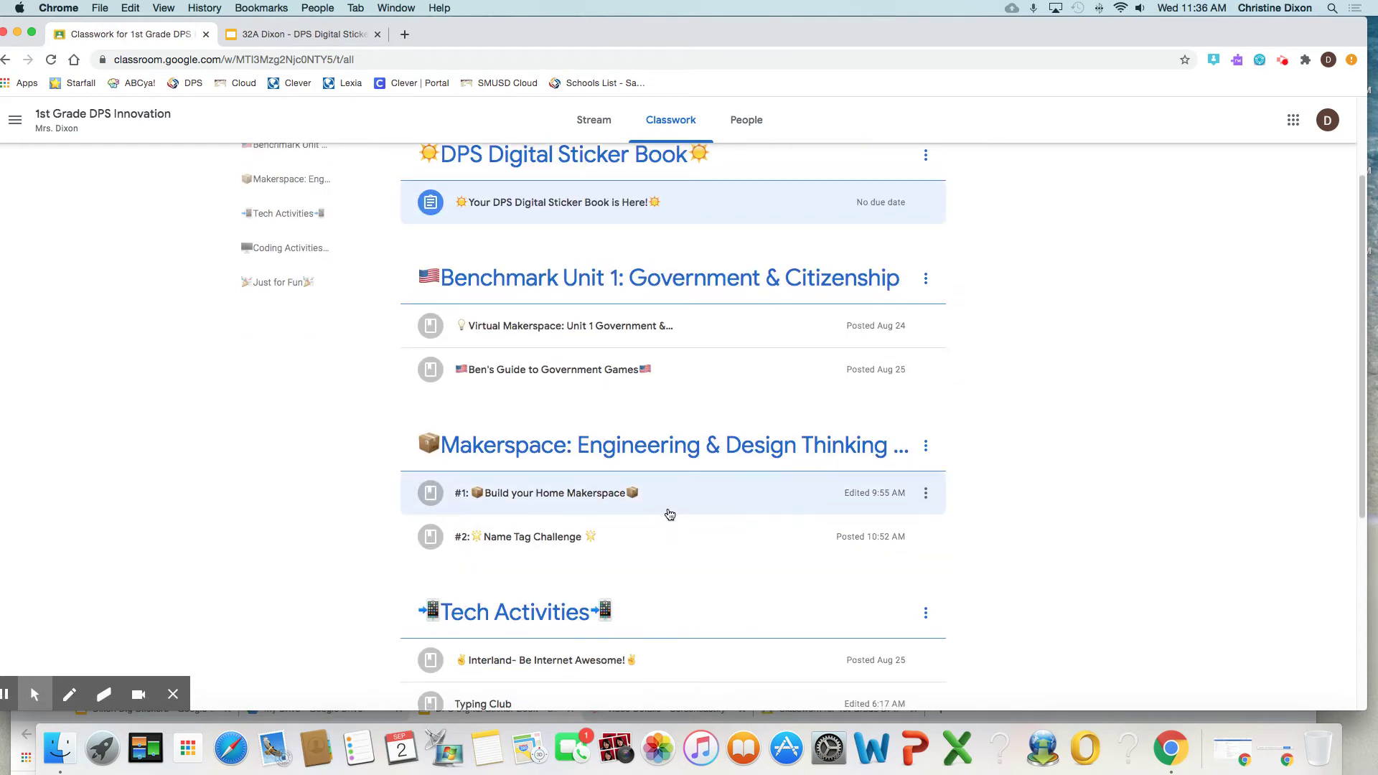
pyautogui.scroll(-2, 667, 514)
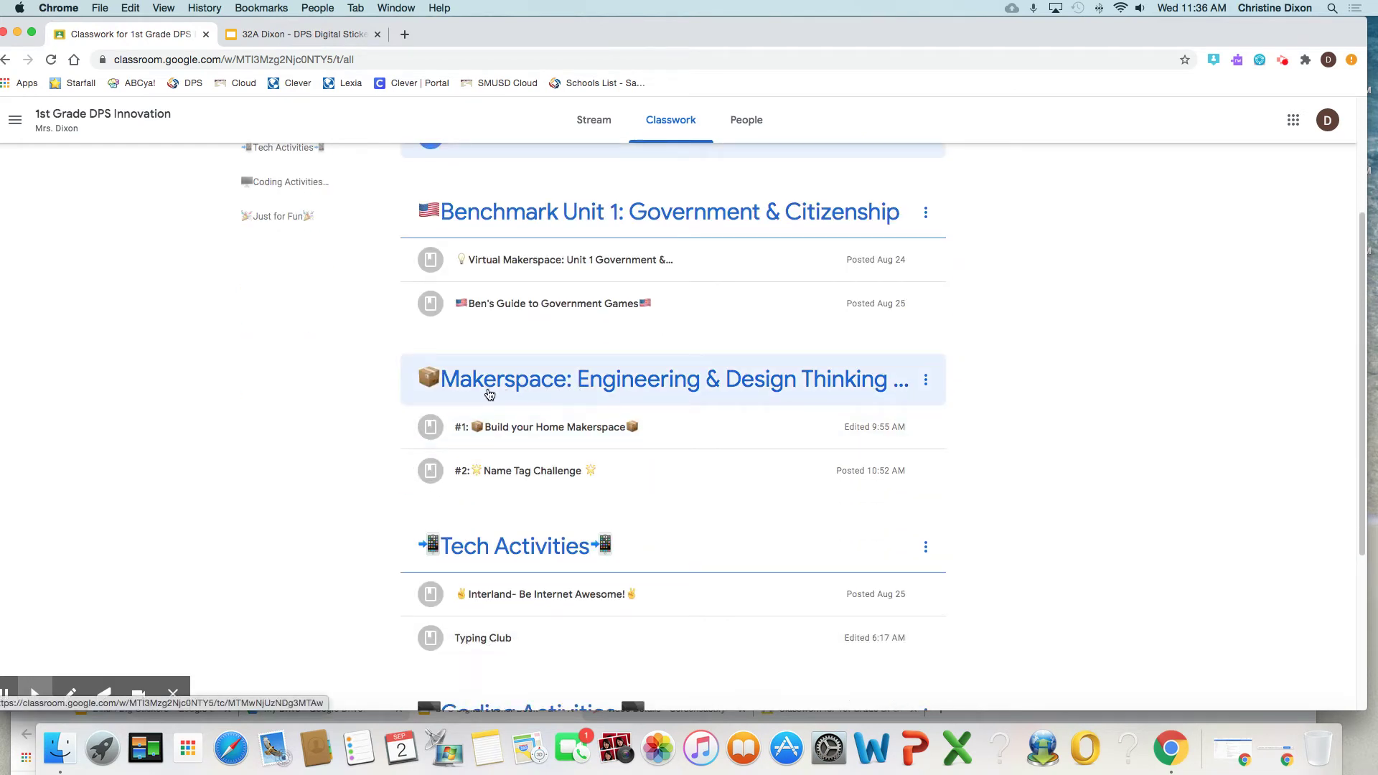
pyautogui.click(512, 474)
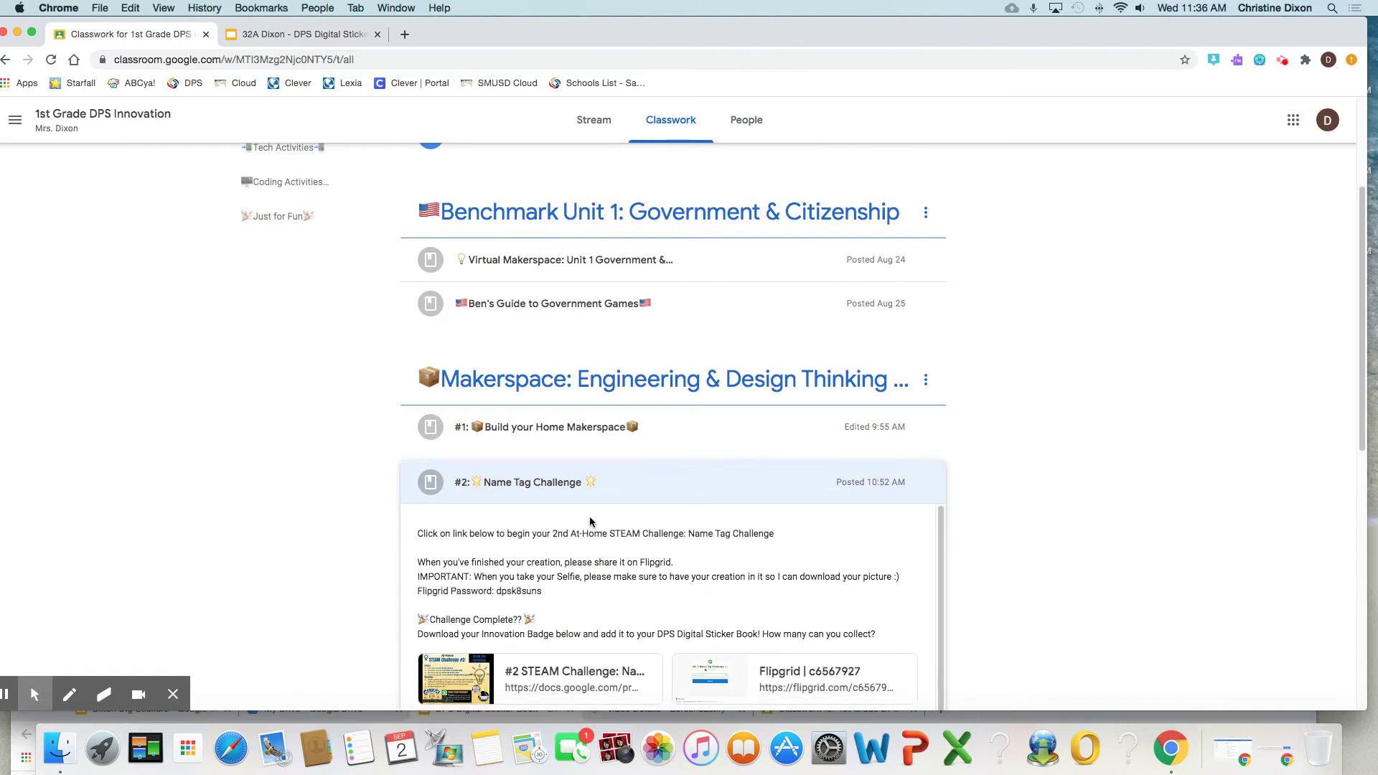
pyautogui.scroll(-5, 369, 517)
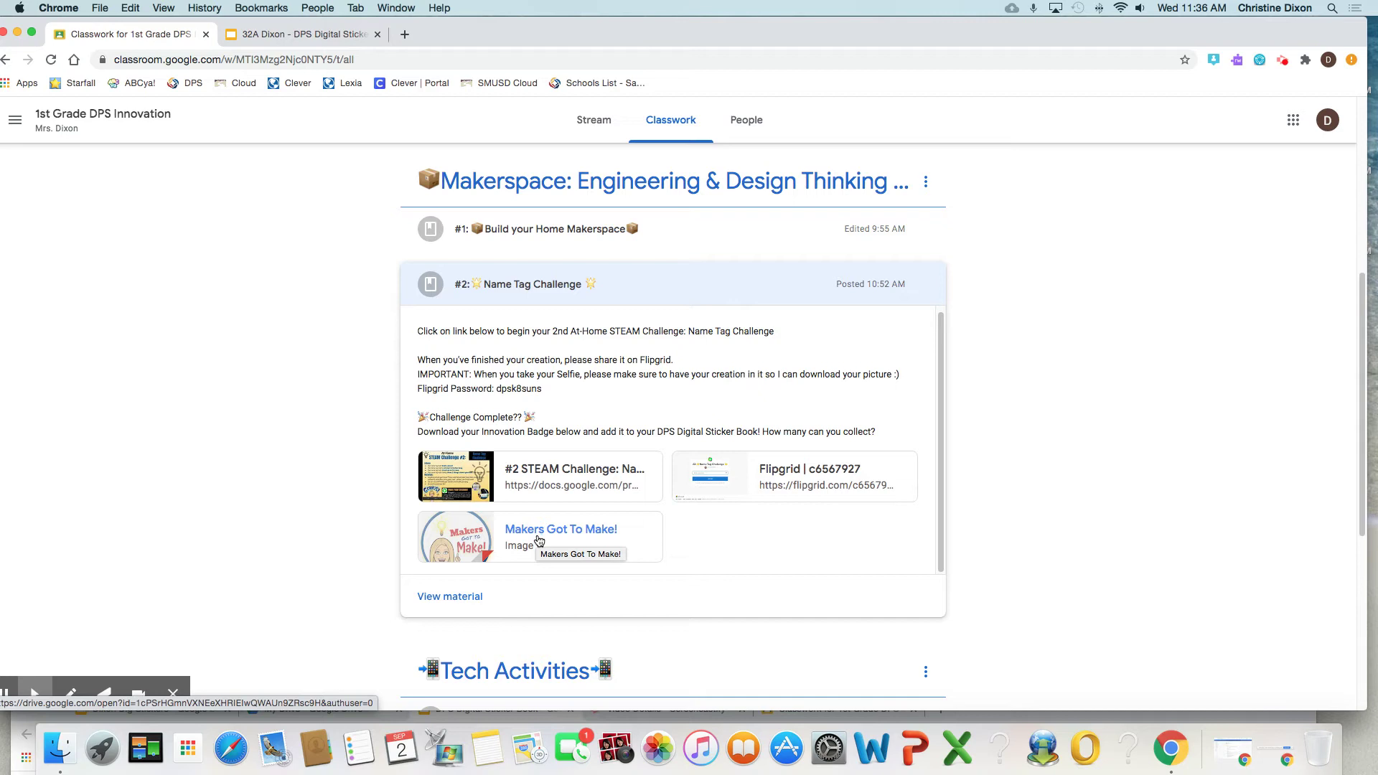
# Step: Open the Makers Got To Make! badge image in its preview
pyautogui.click(605, 546)
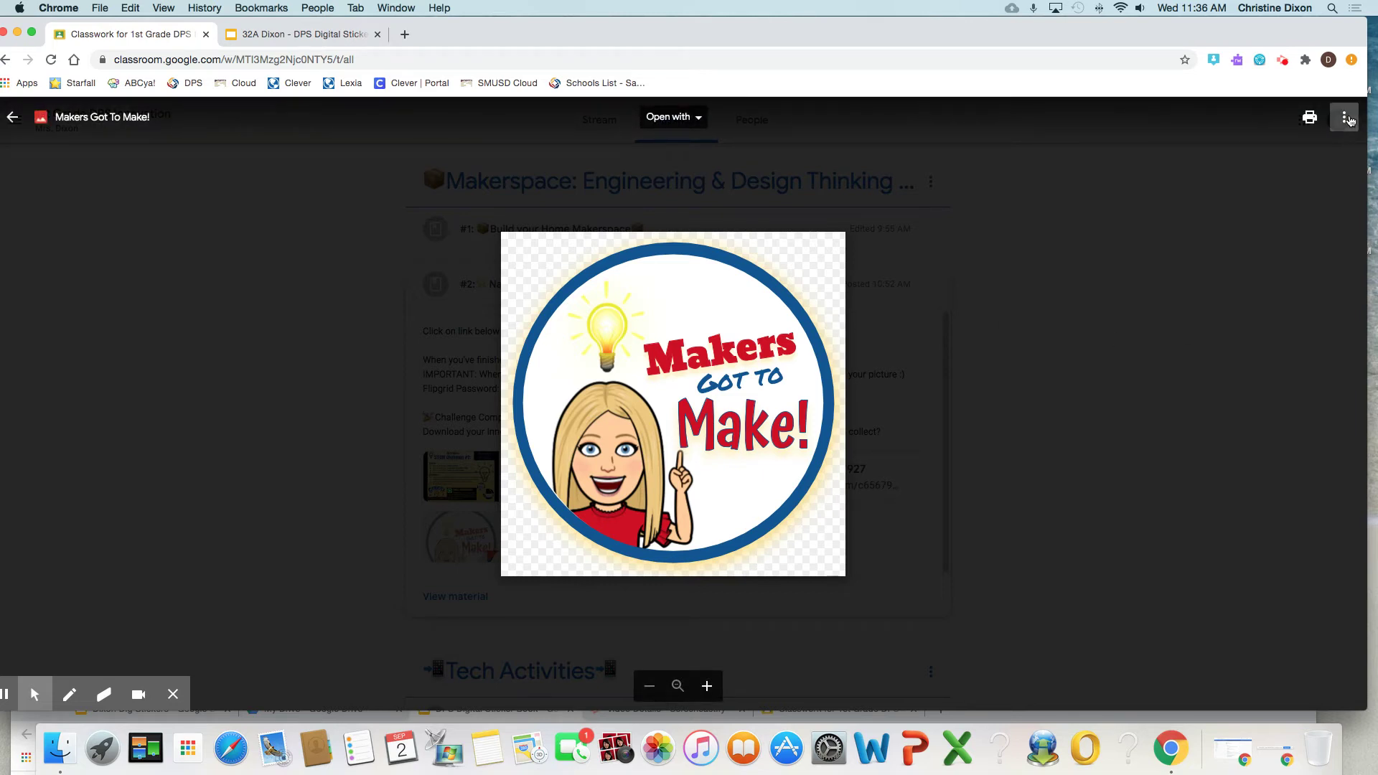
pyautogui.click(1346, 118)
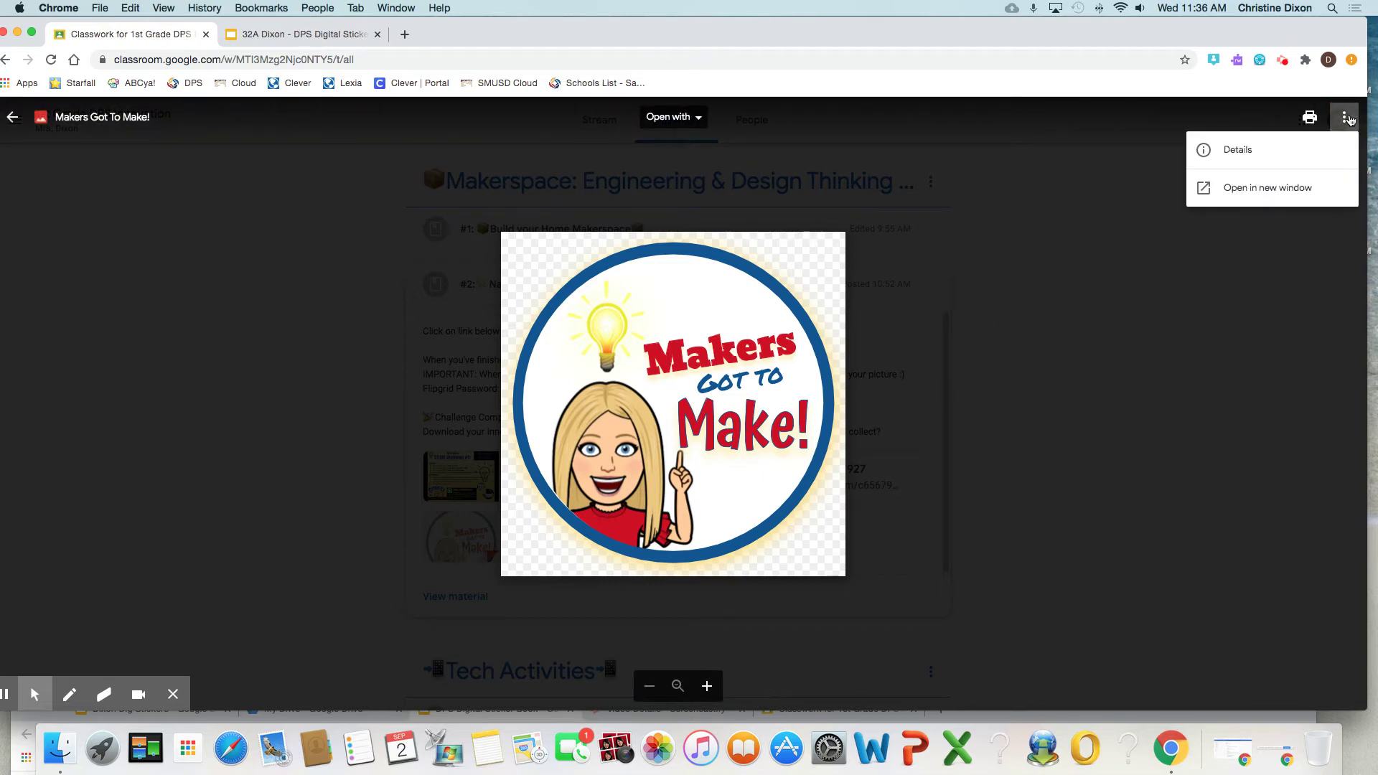
pyautogui.click(839, 338)
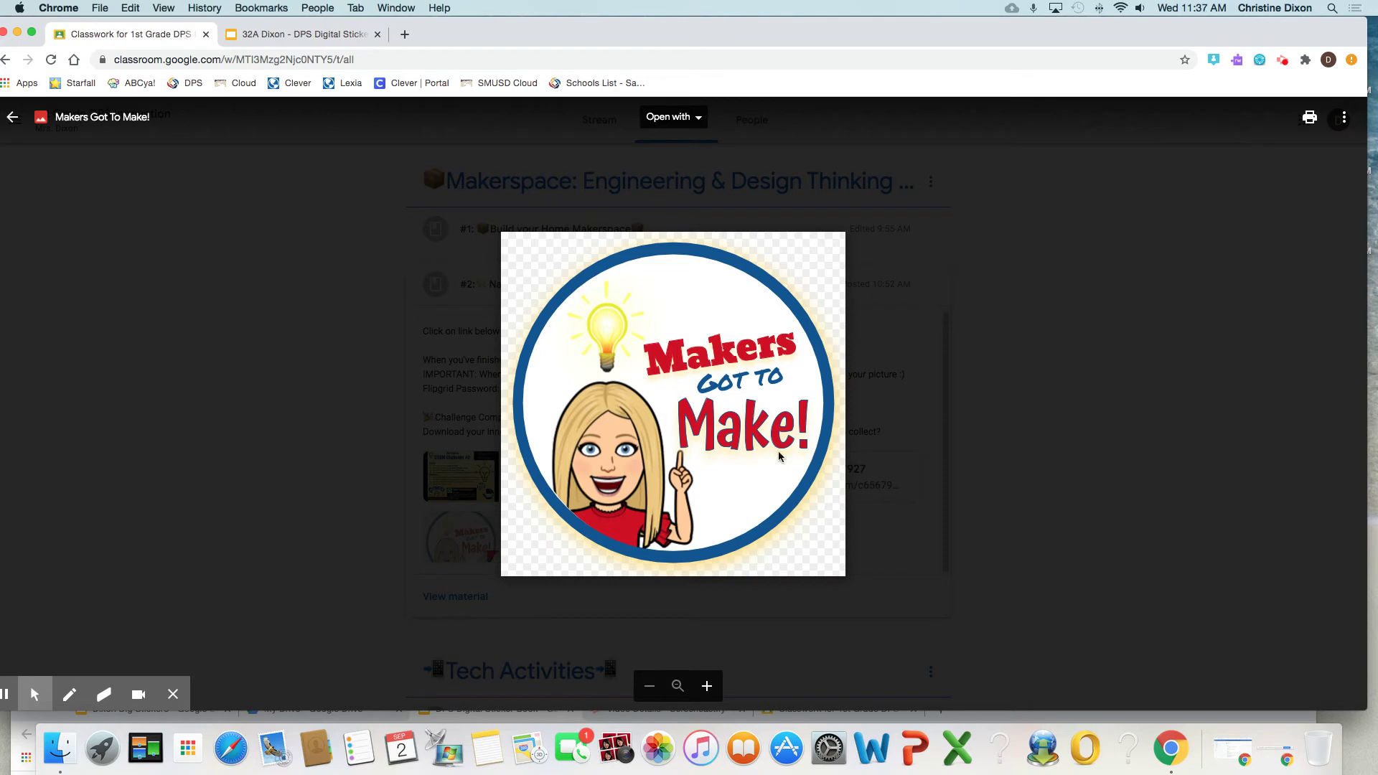
# Step: Save the badge as the PNG 'Dixon Dig Stickers (2)' in Downloads
pyautogui.rightClick(754, 278)
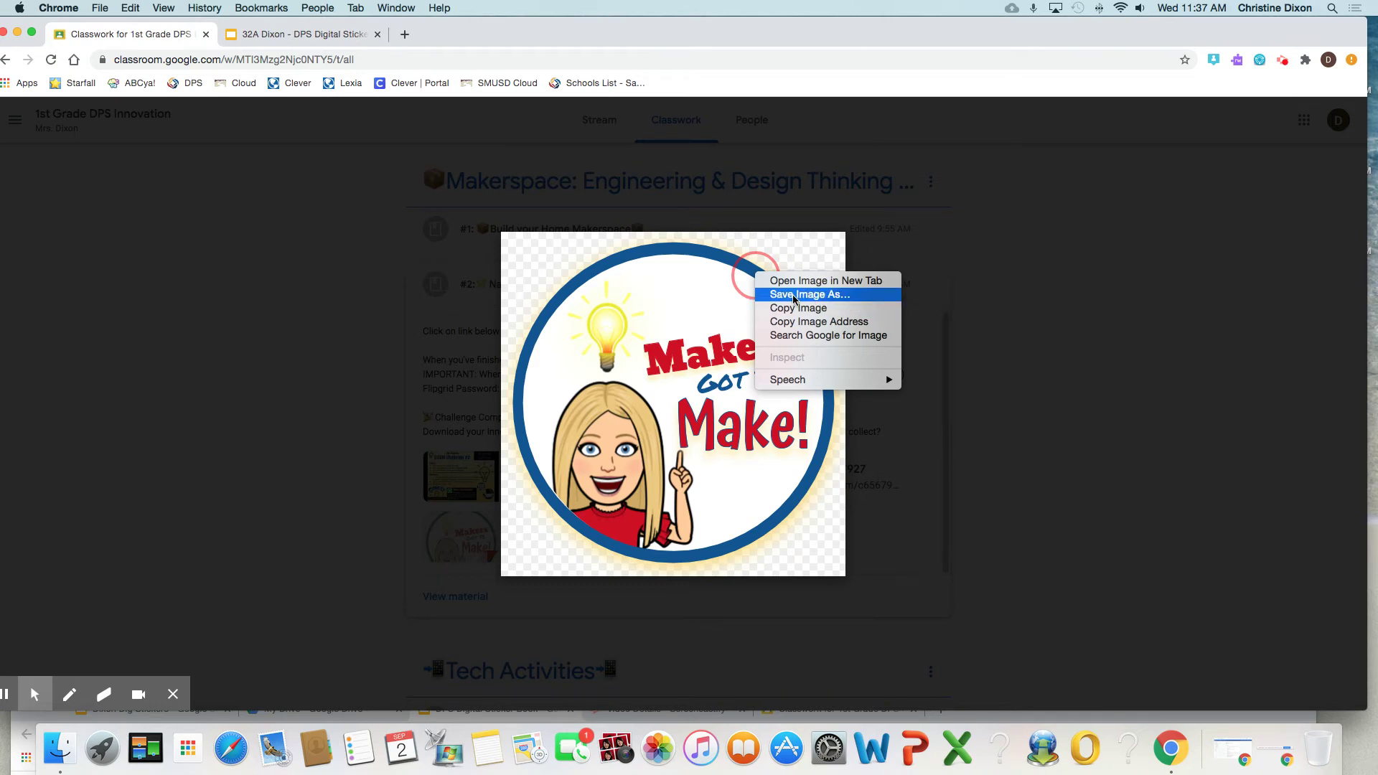
pyautogui.click(794, 295)
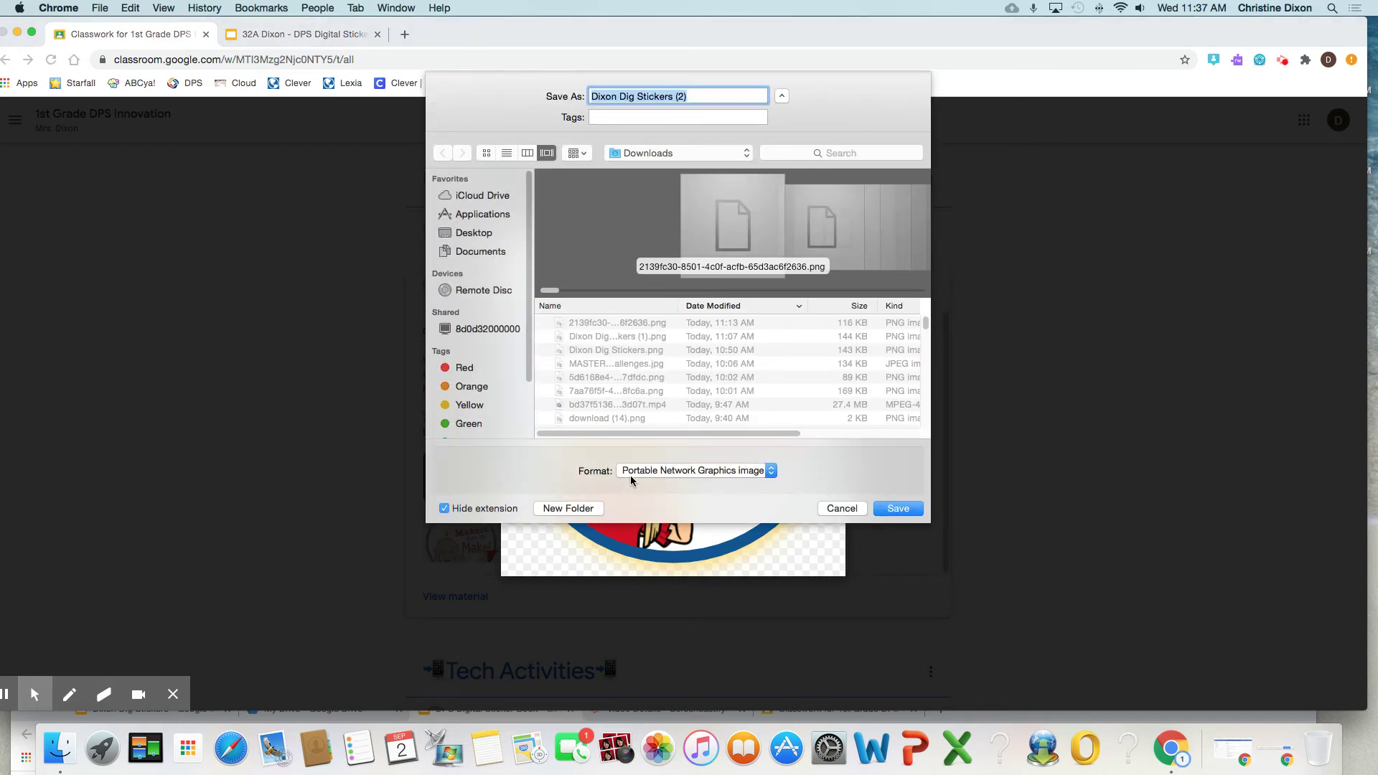
pyautogui.click(898, 509)
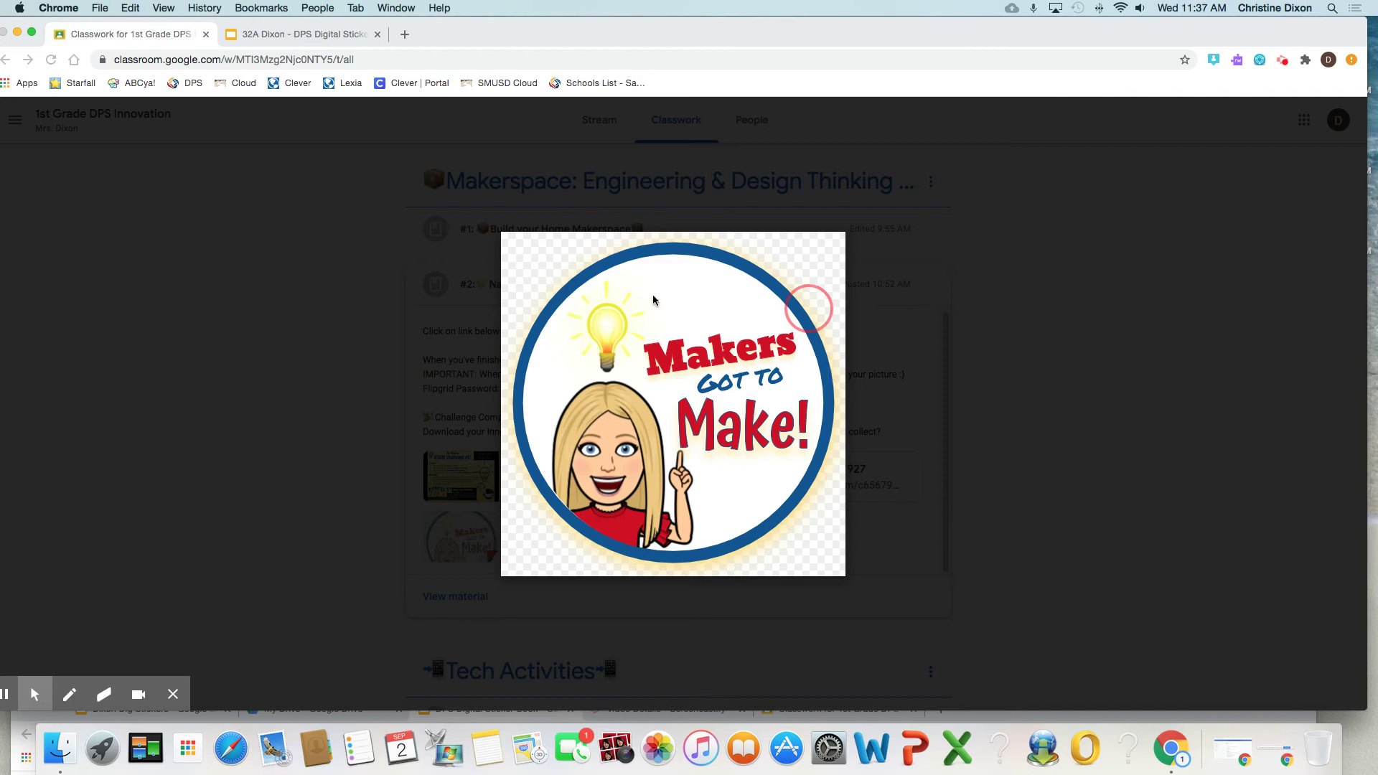
pyautogui.moveTo(527, 32); pyautogui.dragTo(559, 32)
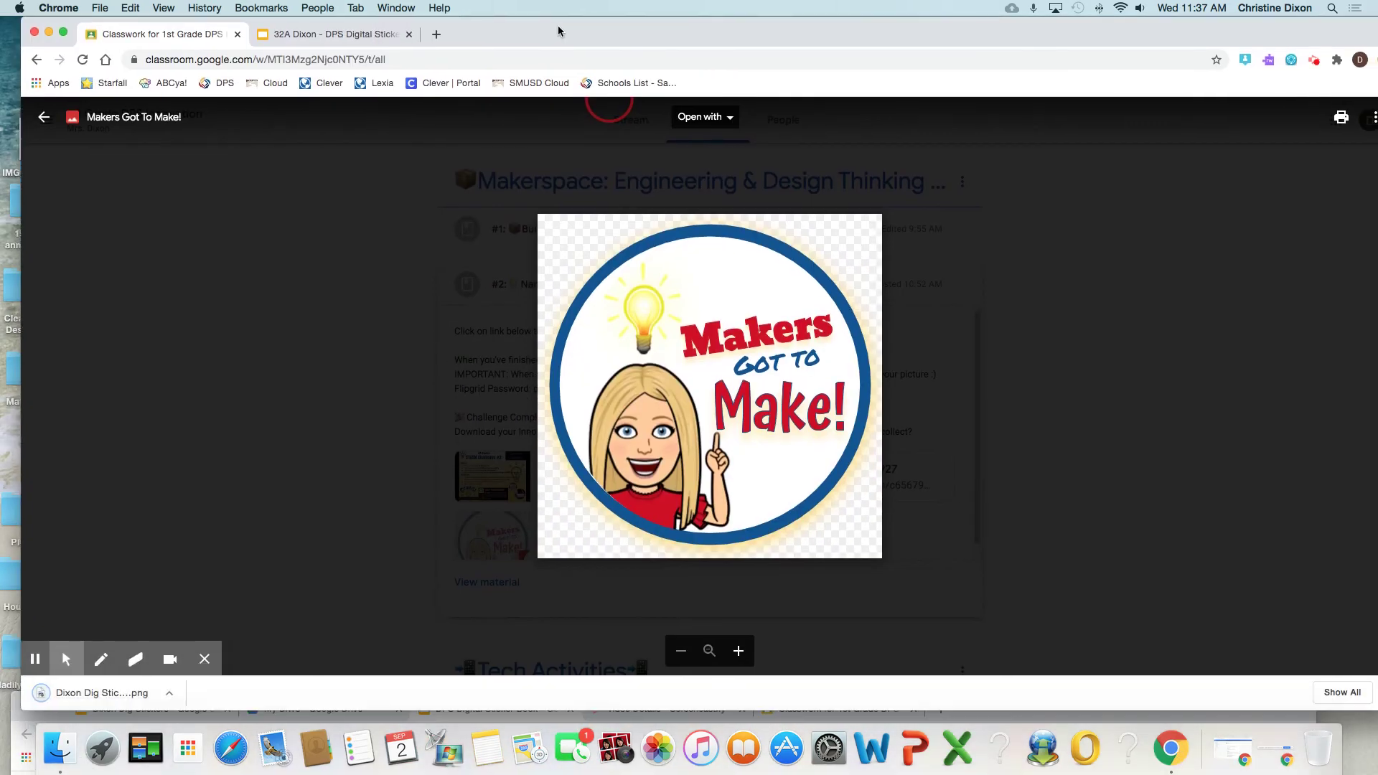
pyautogui.click(119, 693)
# Step: In the sticker book deck, follow the INNOVATION tab link to slide 18
pyautogui.click(363, 160)
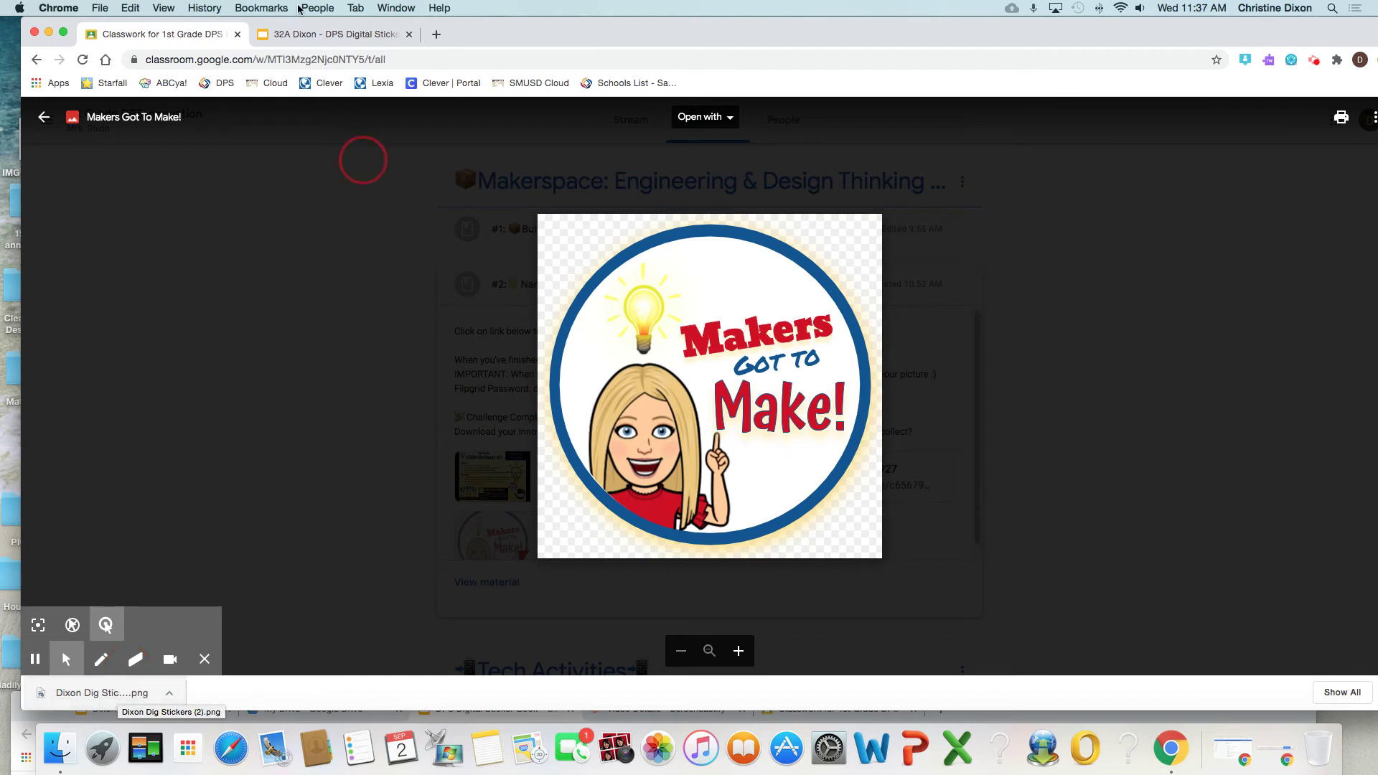
pyautogui.click(321, 35)
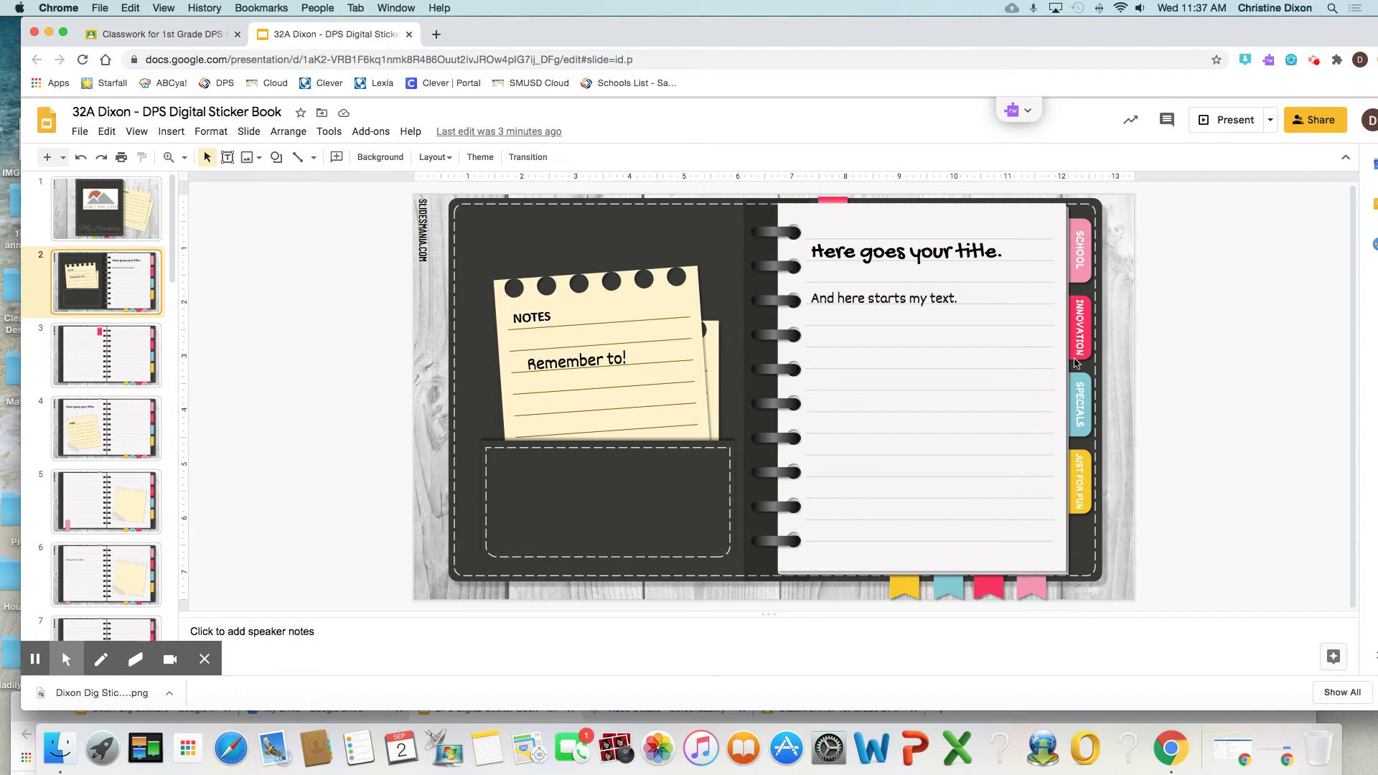
pyautogui.click(1078, 328)
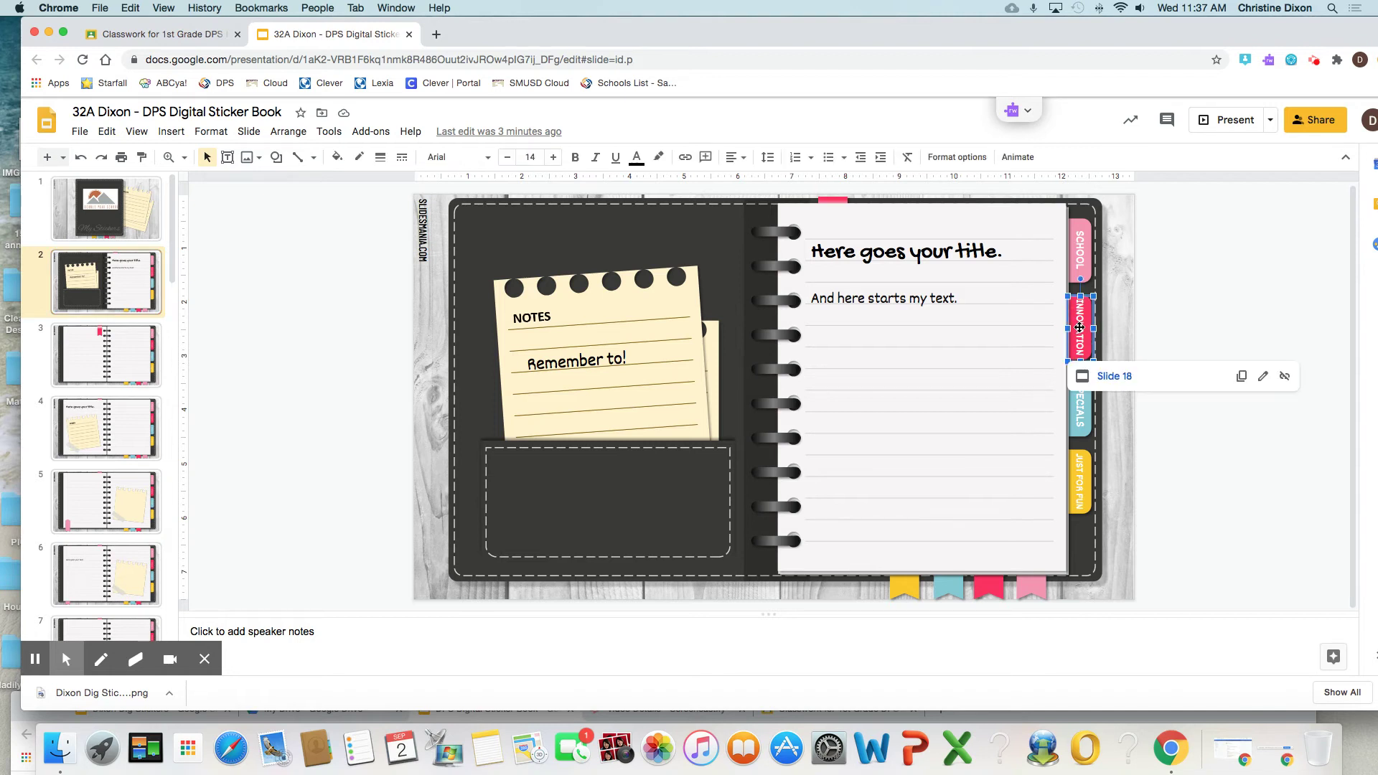
pyautogui.click(1113, 381)
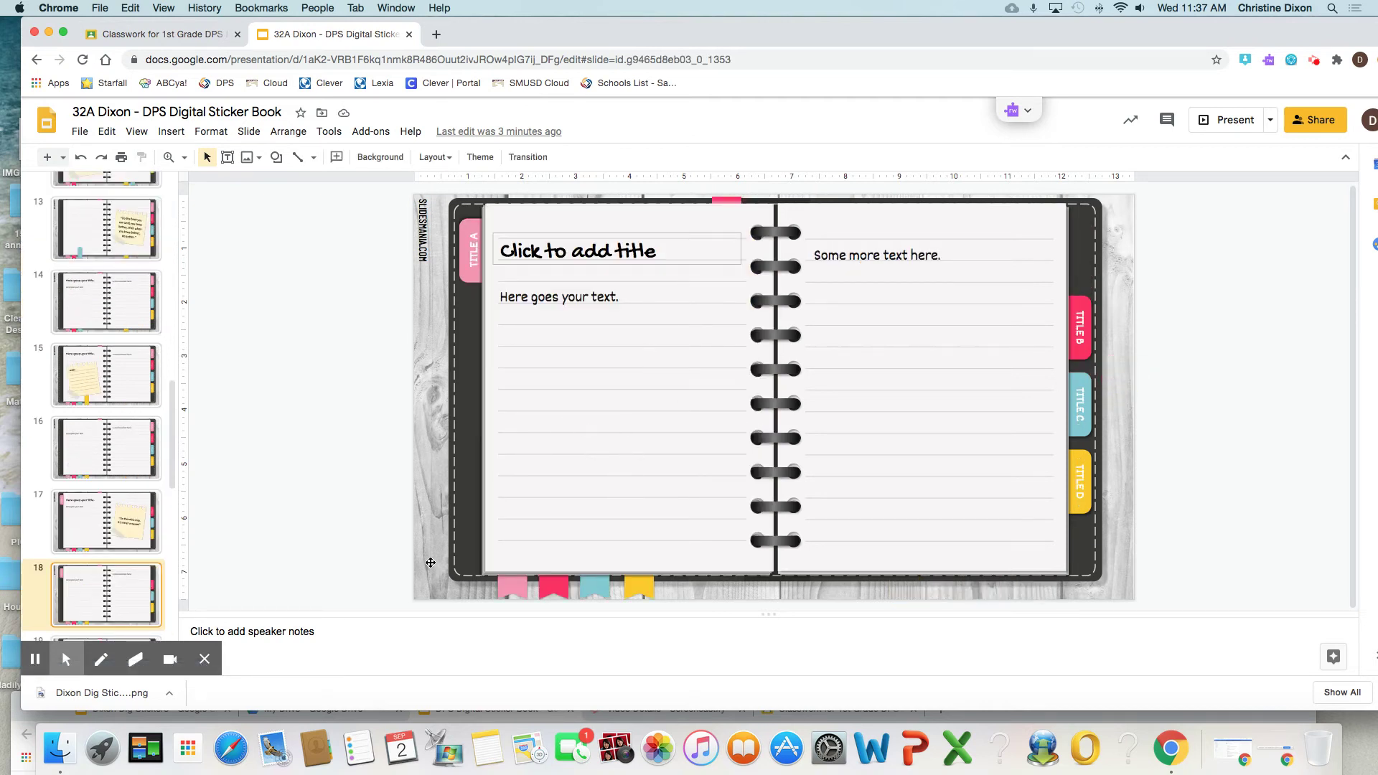
# Step: Drop the downloaded badge onto slide 18, shrink it and place it lower left
pyautogui.moveTo(101, 693); pyautogui.dragTo(597, 395)
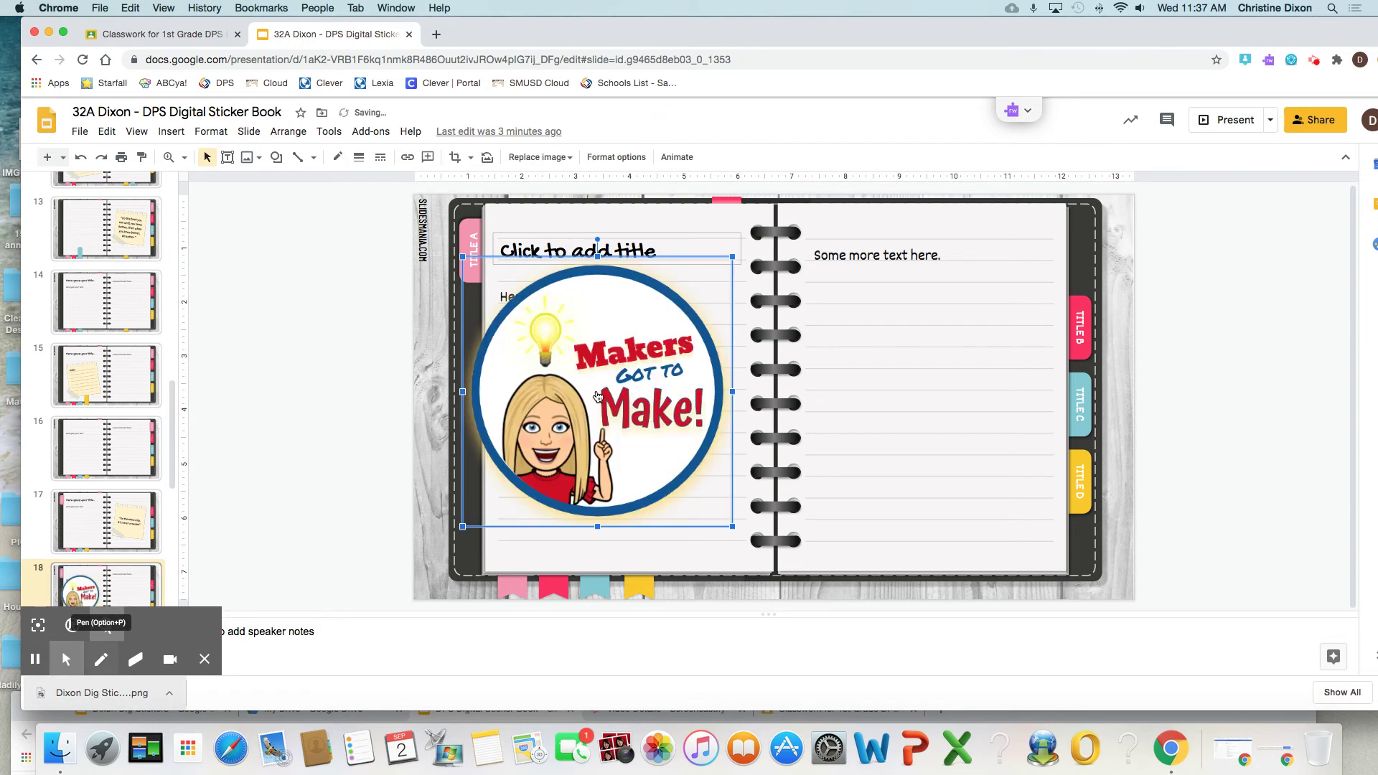
pyautogui.click(465, 258)
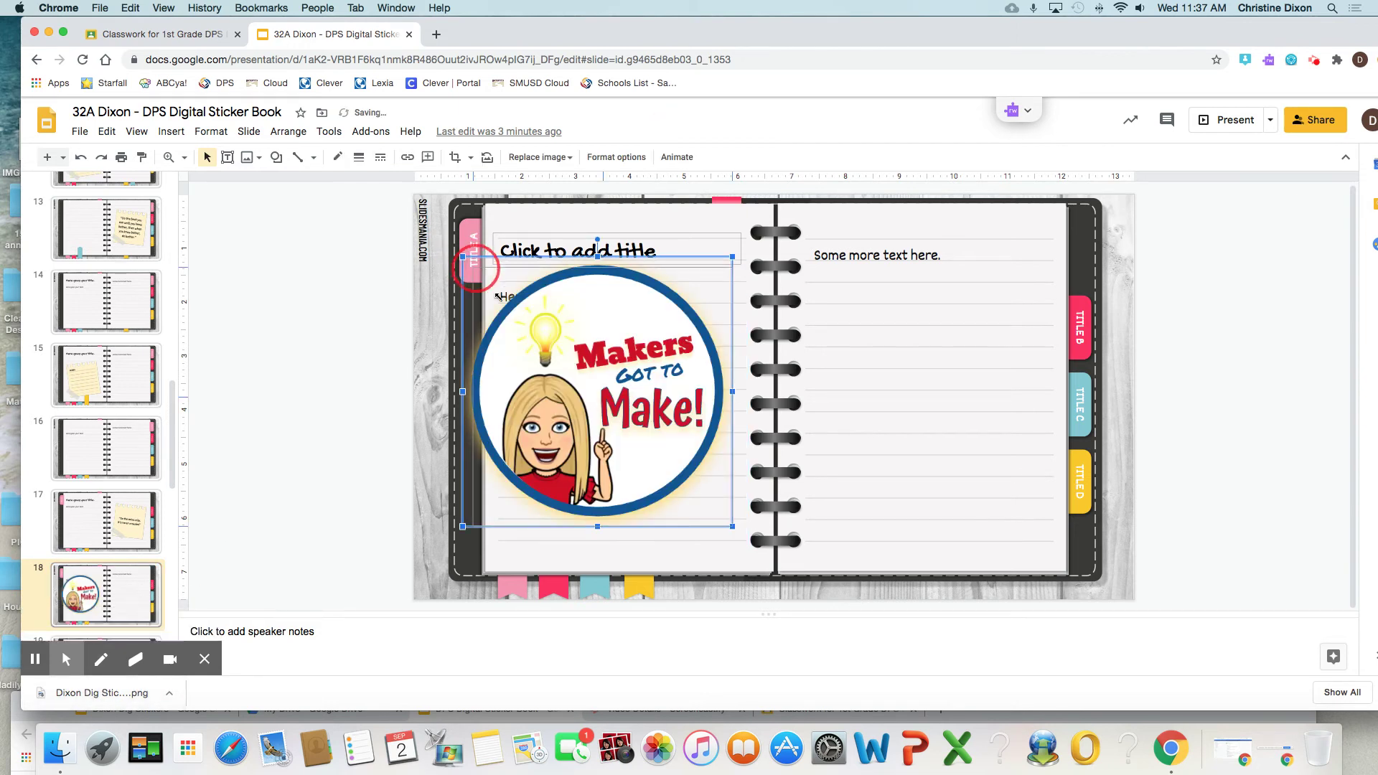
pyautogui.moveTo(607, 427); pyautogui.dragTo(550, 500)
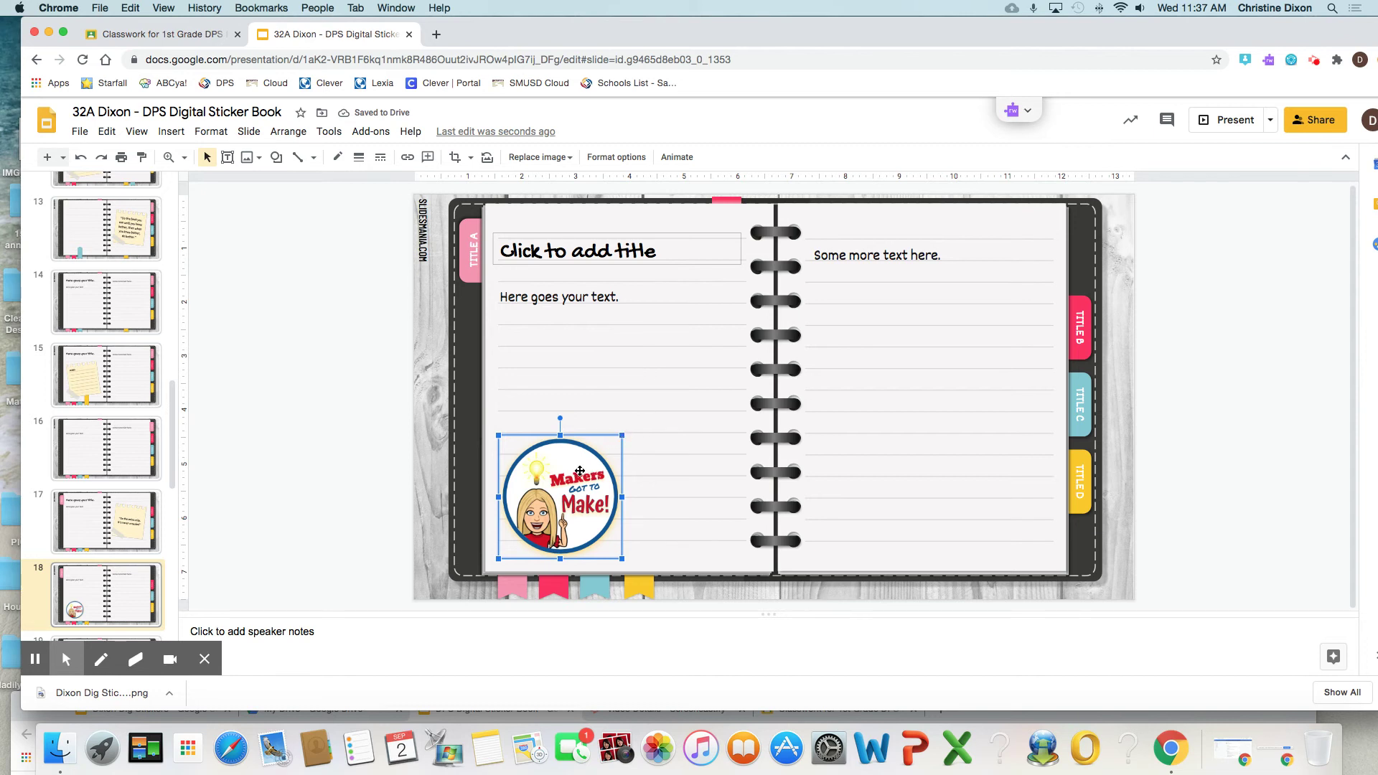
# Step: Present slide 25, play its embedded how-to video, then exit back to the editor
pyautogui.scroll(-9, 94, 563)
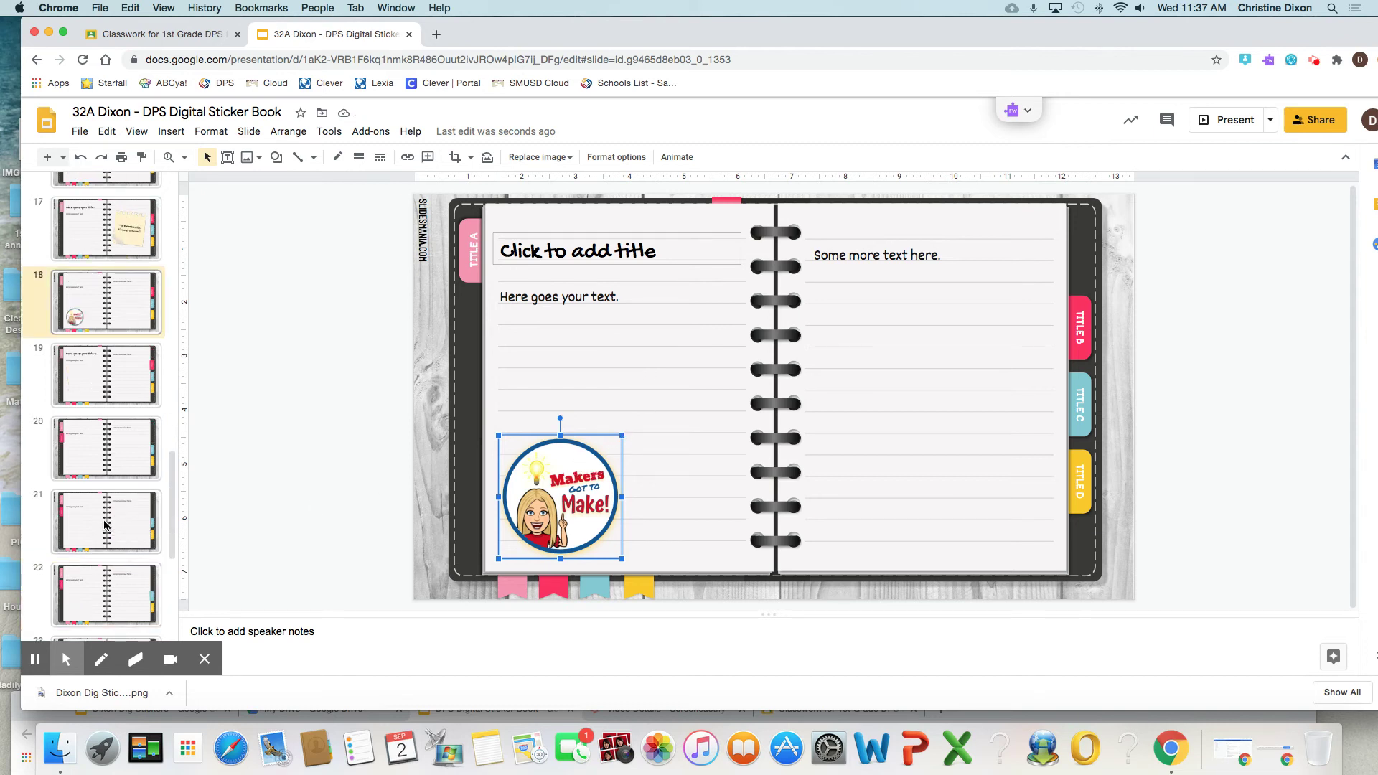
pyautogui.click(117, 467)
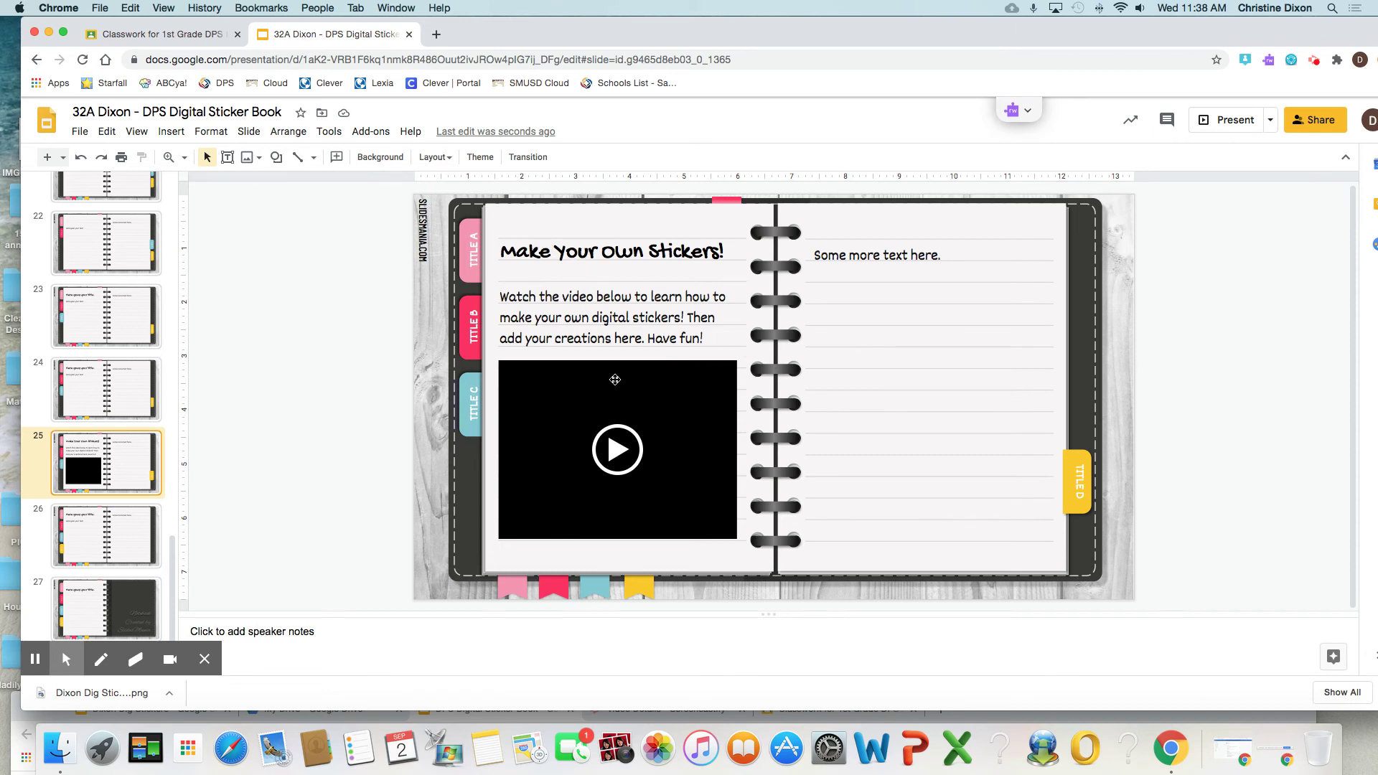
pyautogui.click(1235, 120)
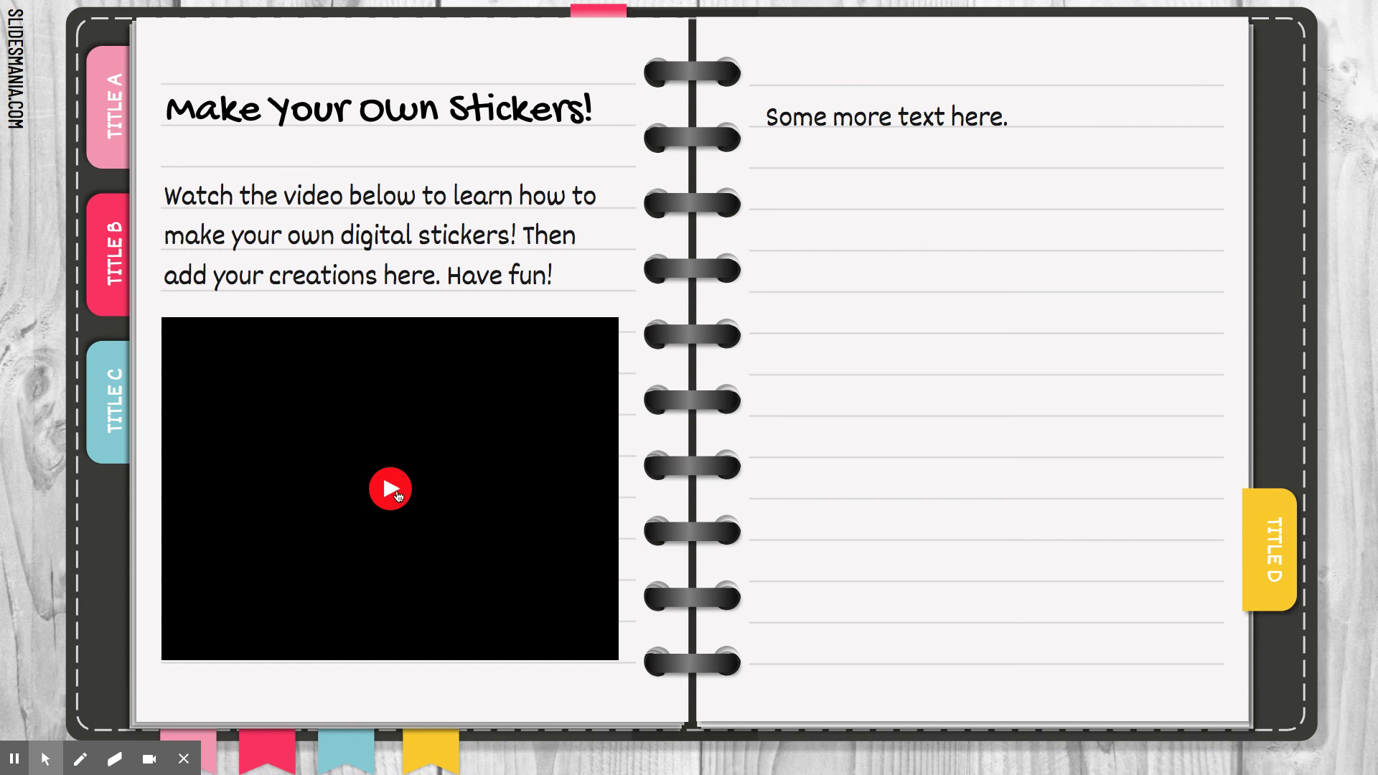
pyautogui.click(398, 495)
pyautogui.press('Escape')
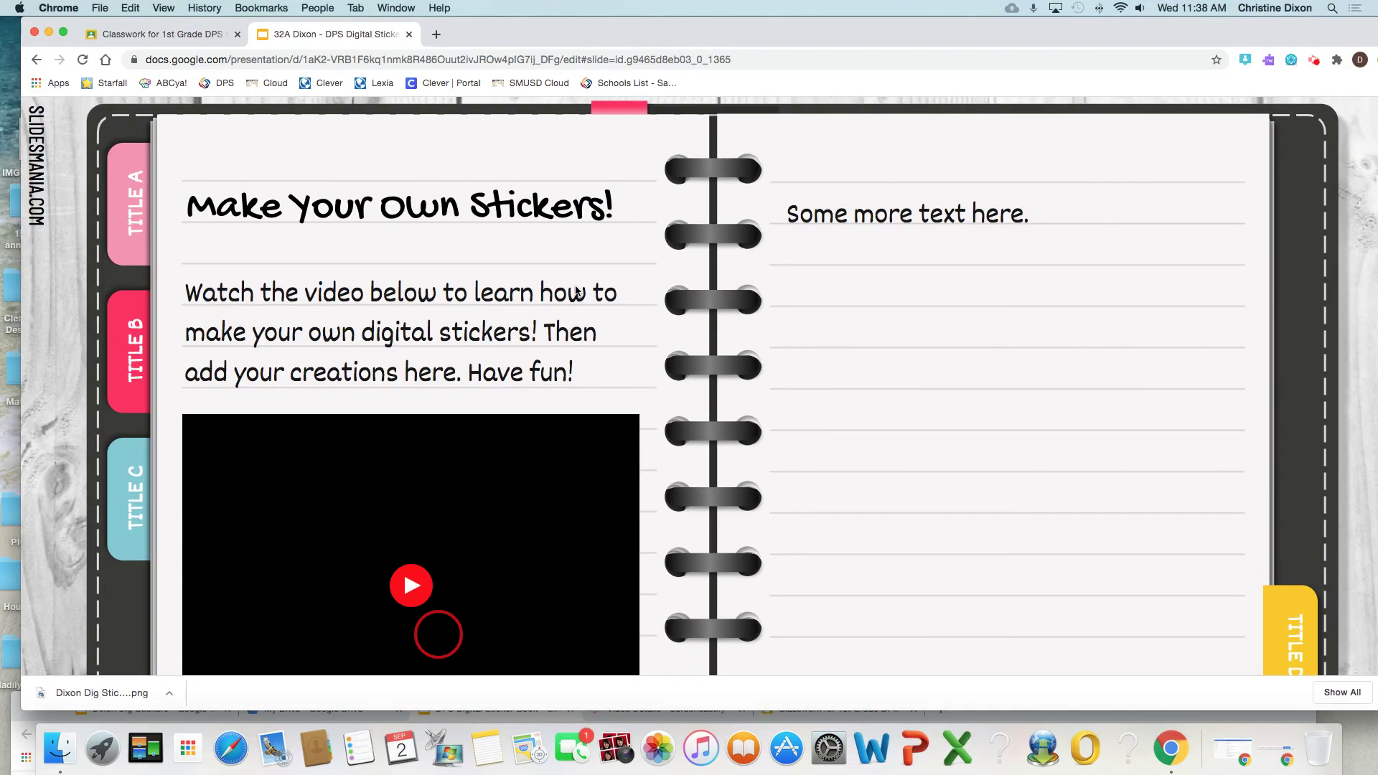